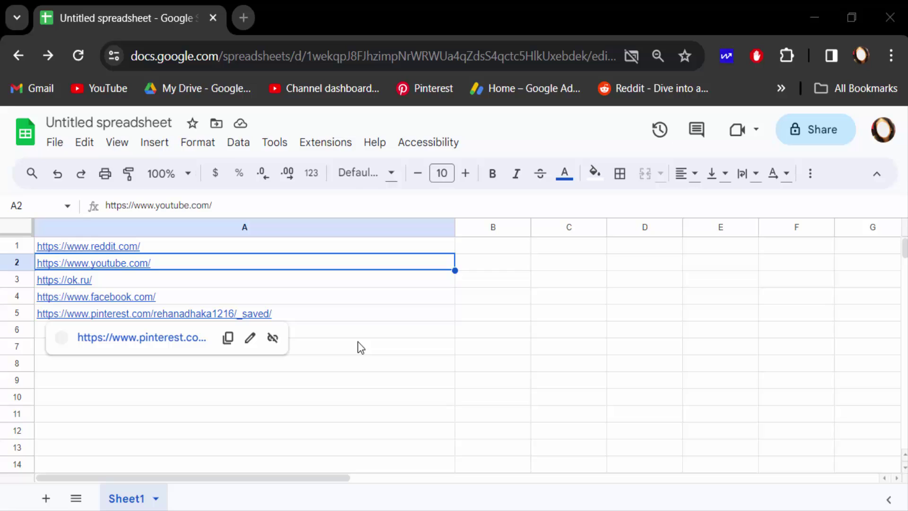
Select A1:A5 and open every link with View more cell actions > Open links
click(123, 246)
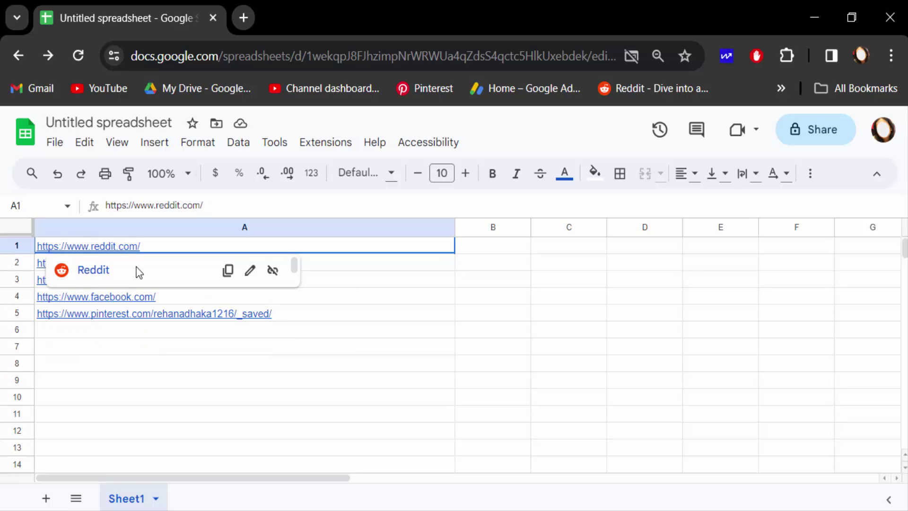
shift+click(157, 311)
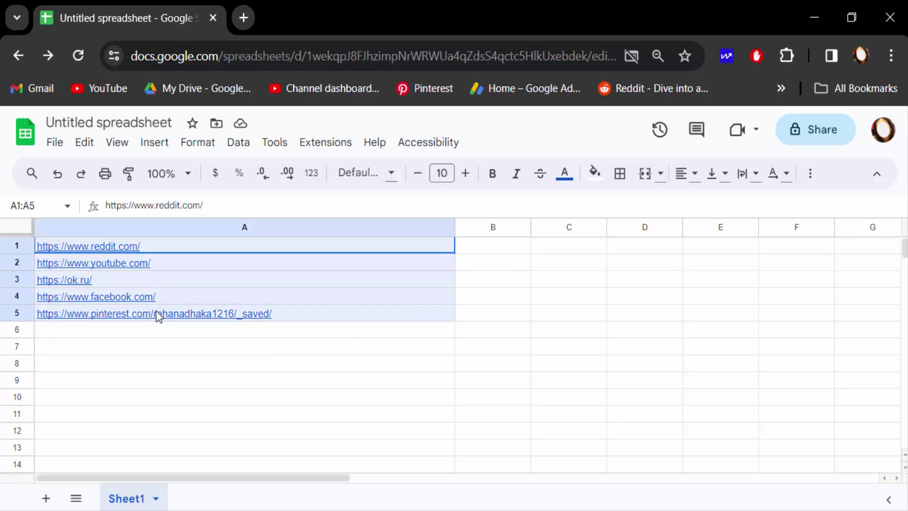
right_click(202, 296)
scroll(279, 455, down, 3)
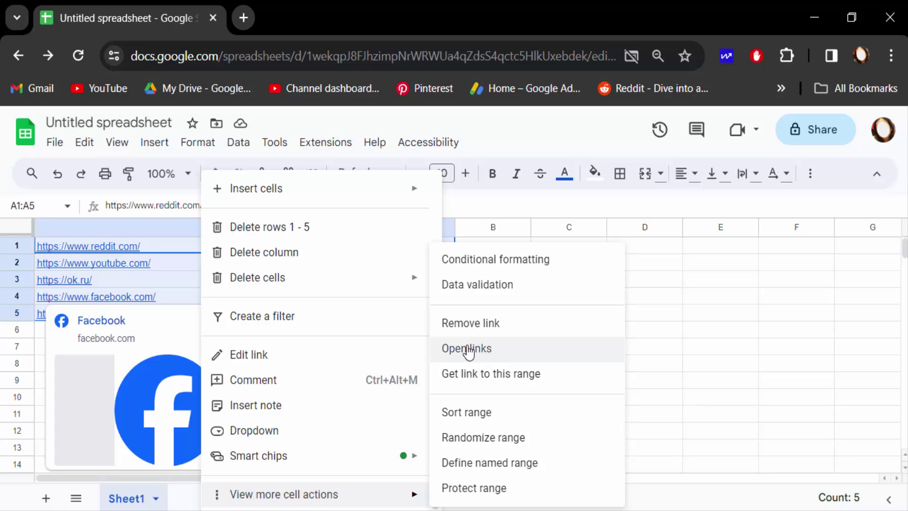
click(467, 349)
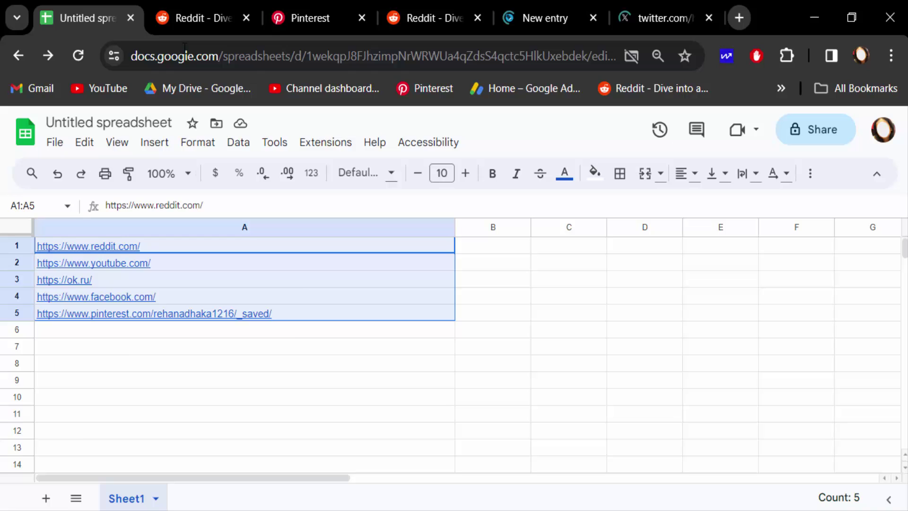
Browse through each of the five newly opened link tabs
click(191, 14)
click(312, 16)
click(426, 14)
click(546, 14)
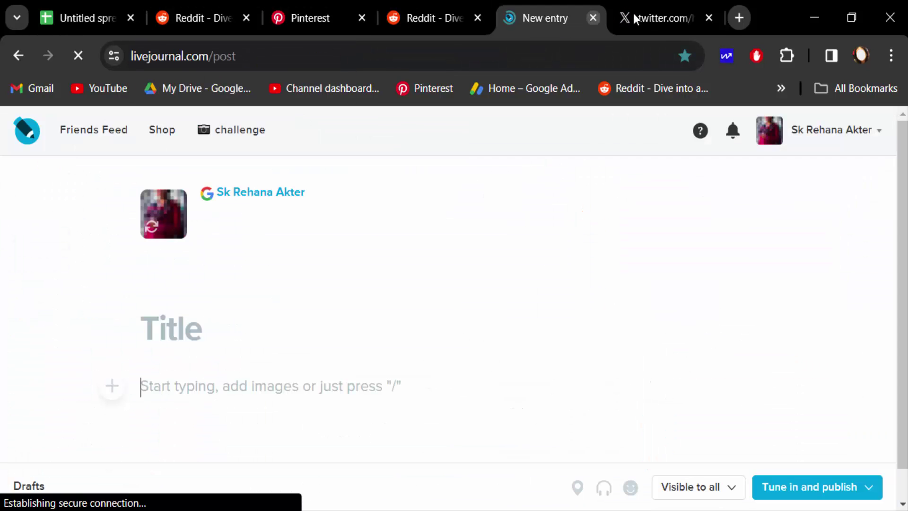
click(633, 13)
click(73, 16)
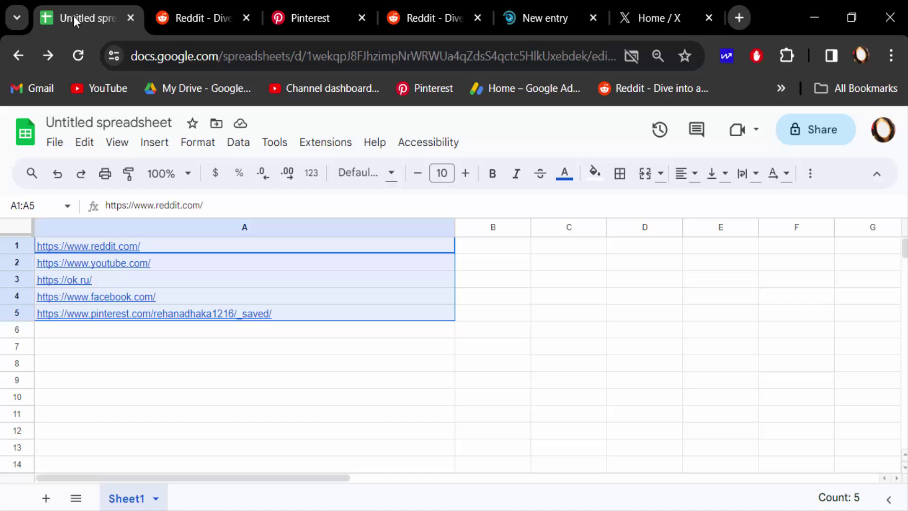